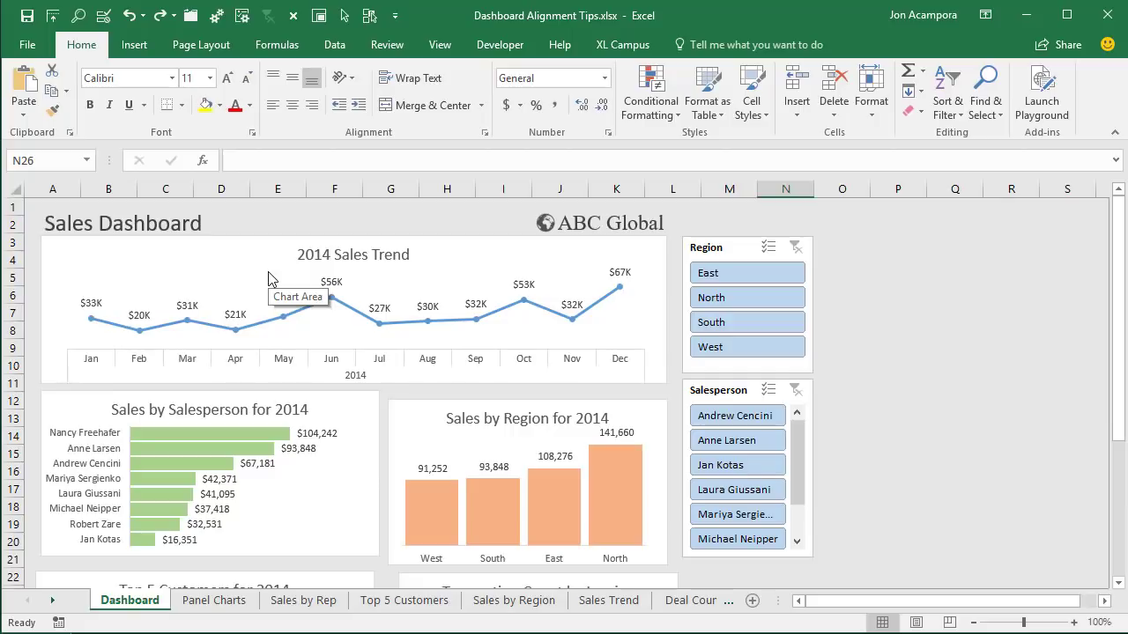
Step: After trying the title, trend chart and Region slicer, select Sales by Salesperson plus Sales by Region
click(176, 207)
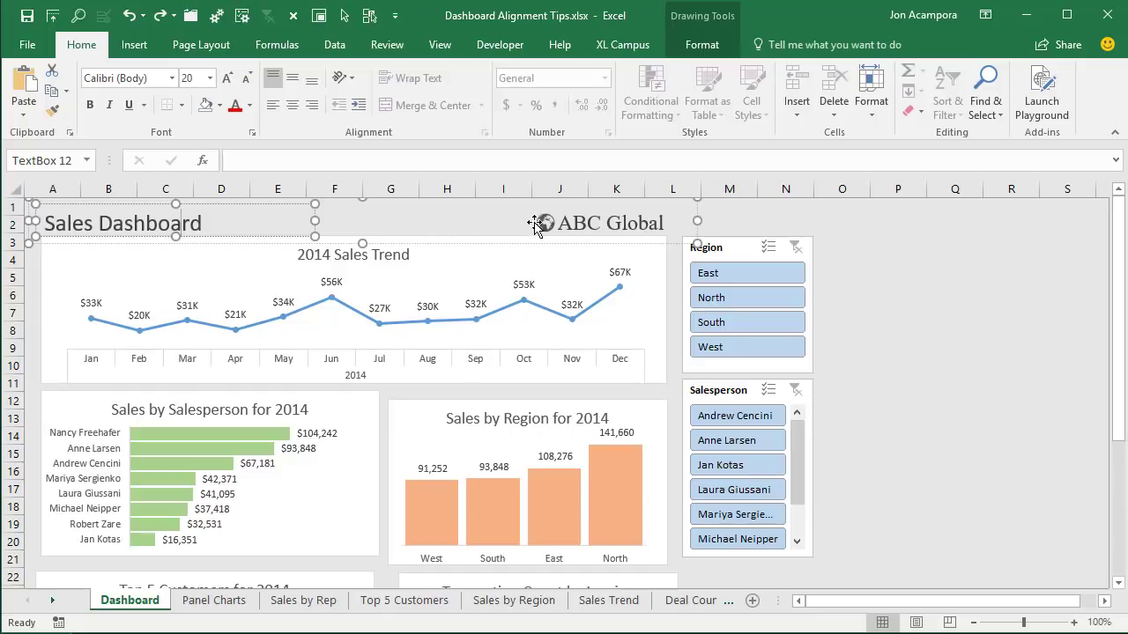
click(480, 264)
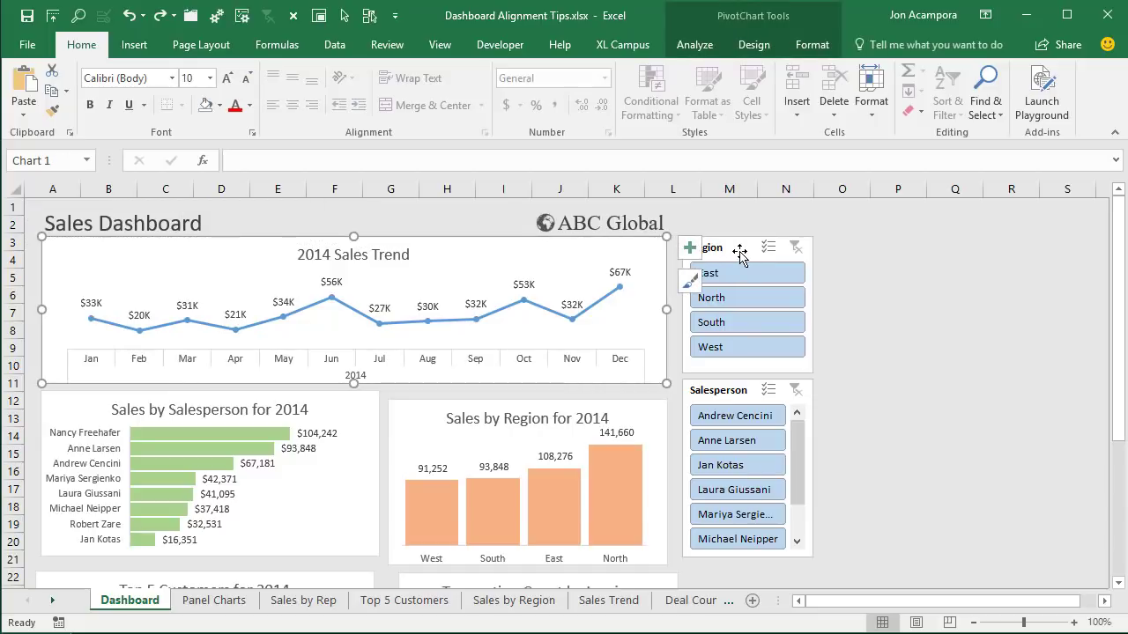
click(698, 248)
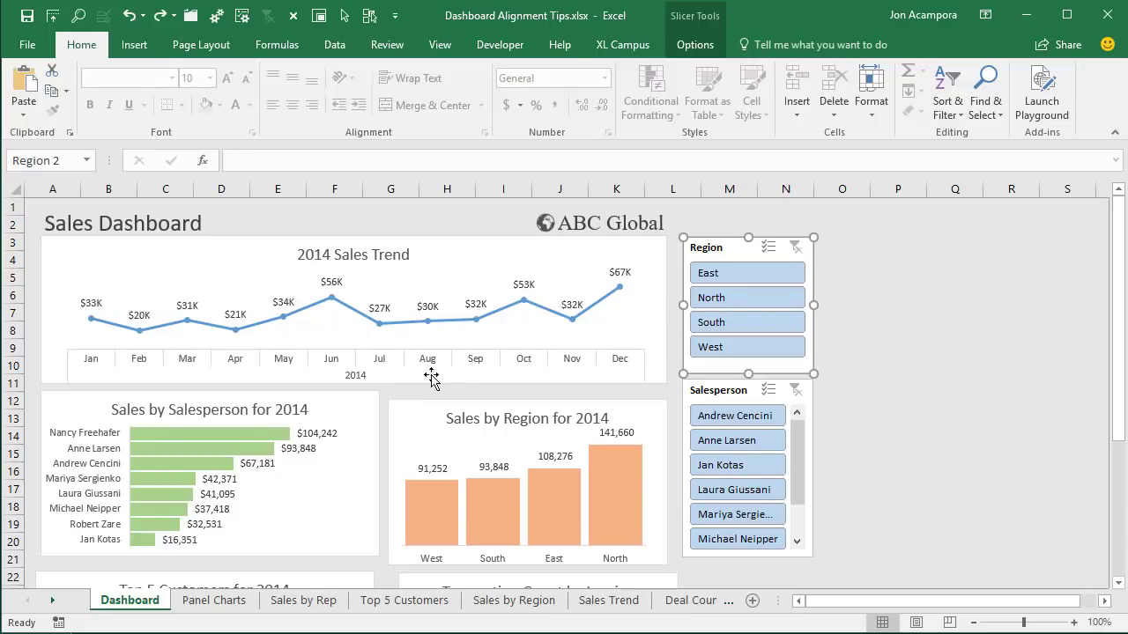
click(349, 406)
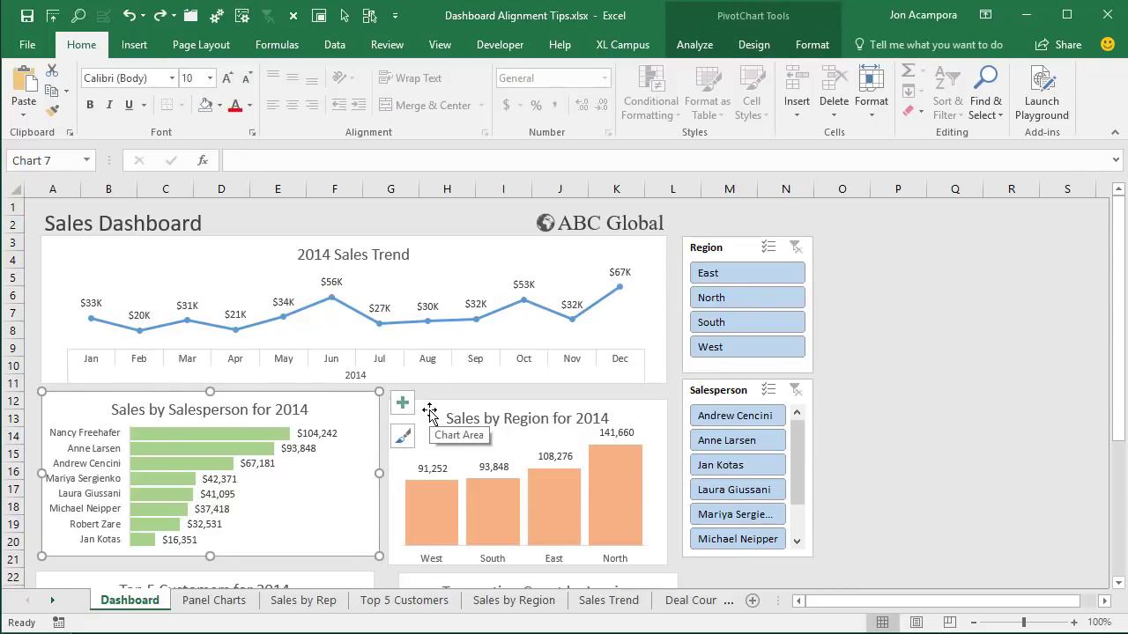
ctrl+click(429, 412)
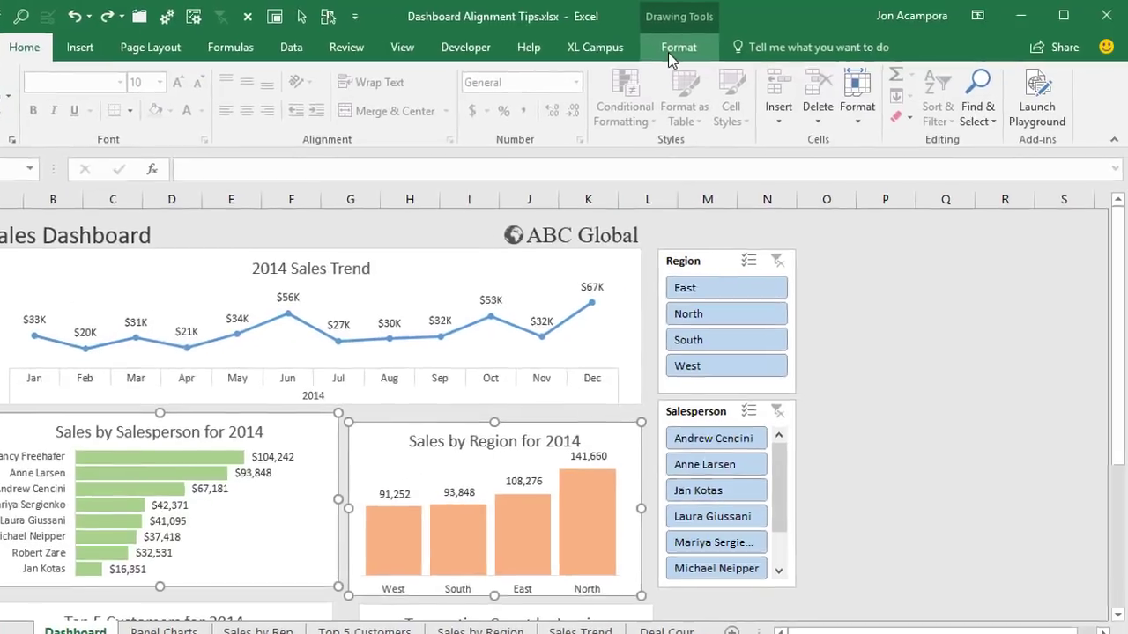
Step: Apply Align Top from the Format tab's Align menu to the two selected charts
click(668, 52)
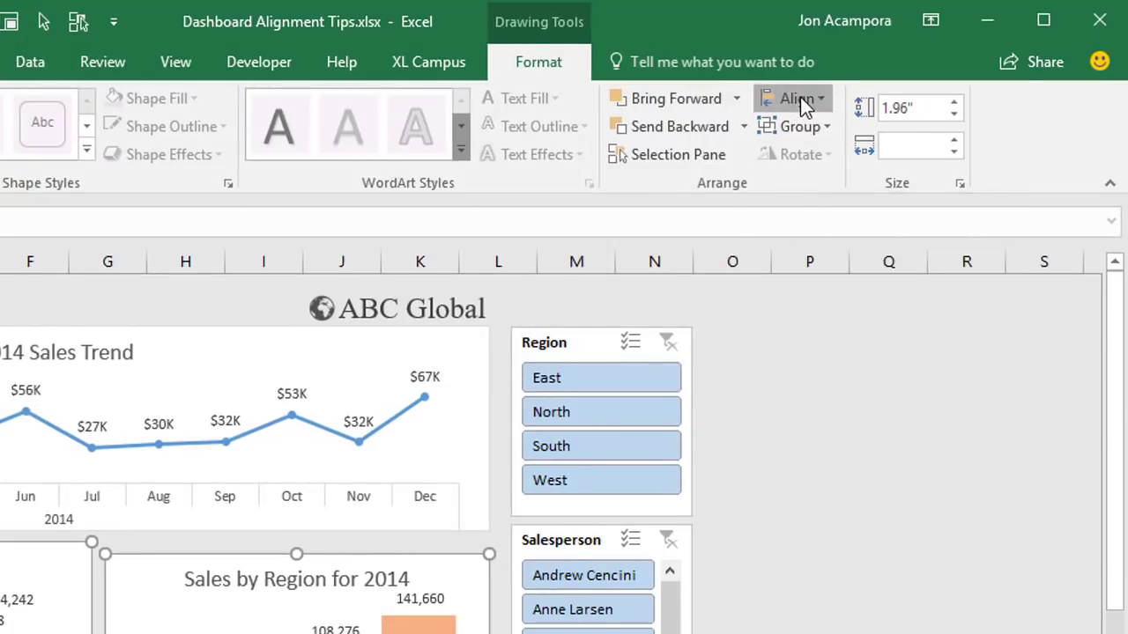
click(800, 97)
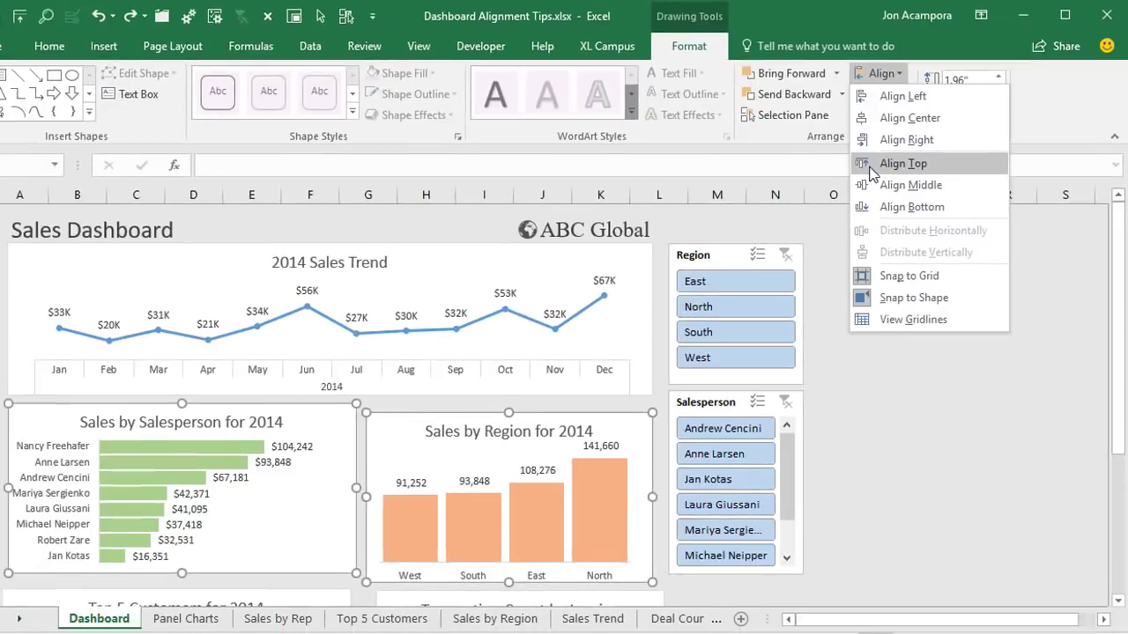
click(870, 166)
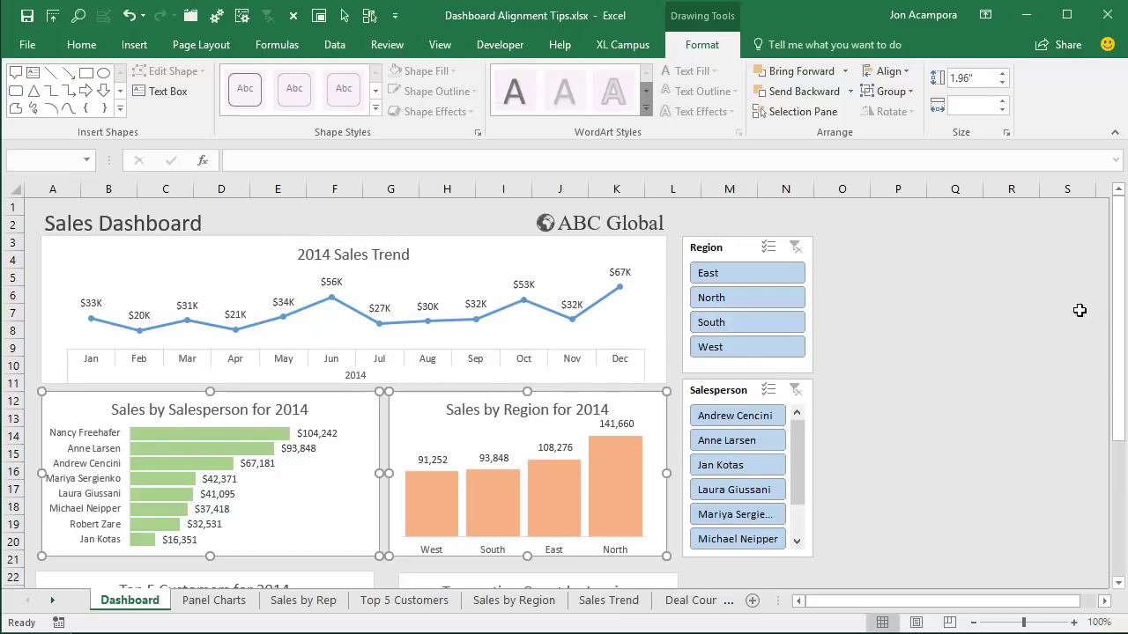
Step: Drop the Sales by Region chart slightly below Sales by Salesperson's top edge, then deselect the charts
drag(1117, 310, 1121, 419)
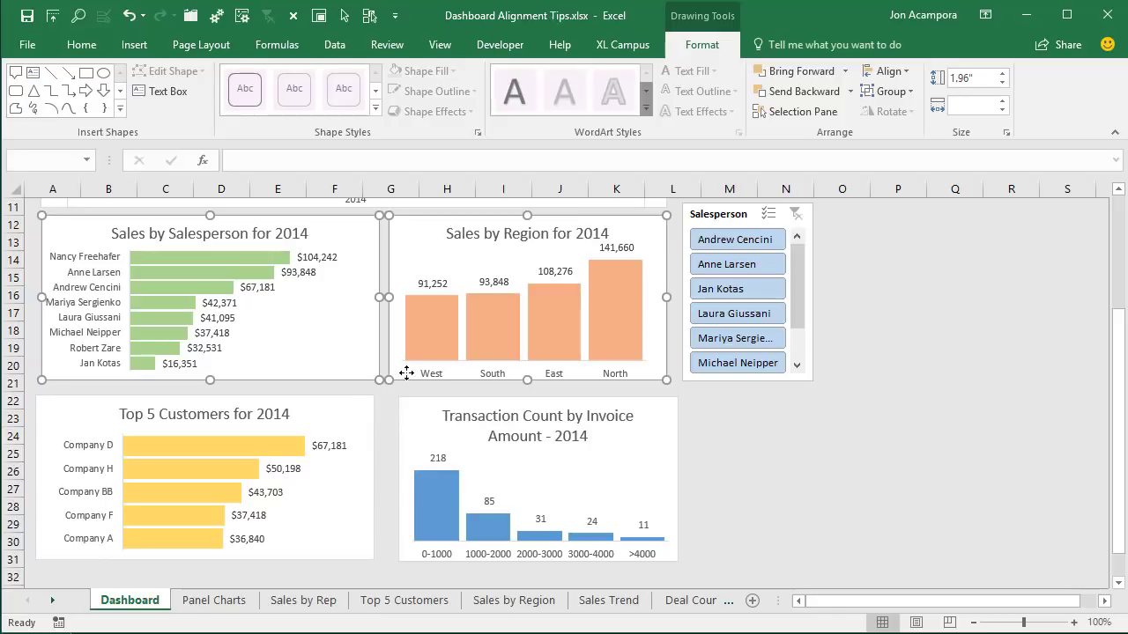
drag(406, 373, 406, 381)
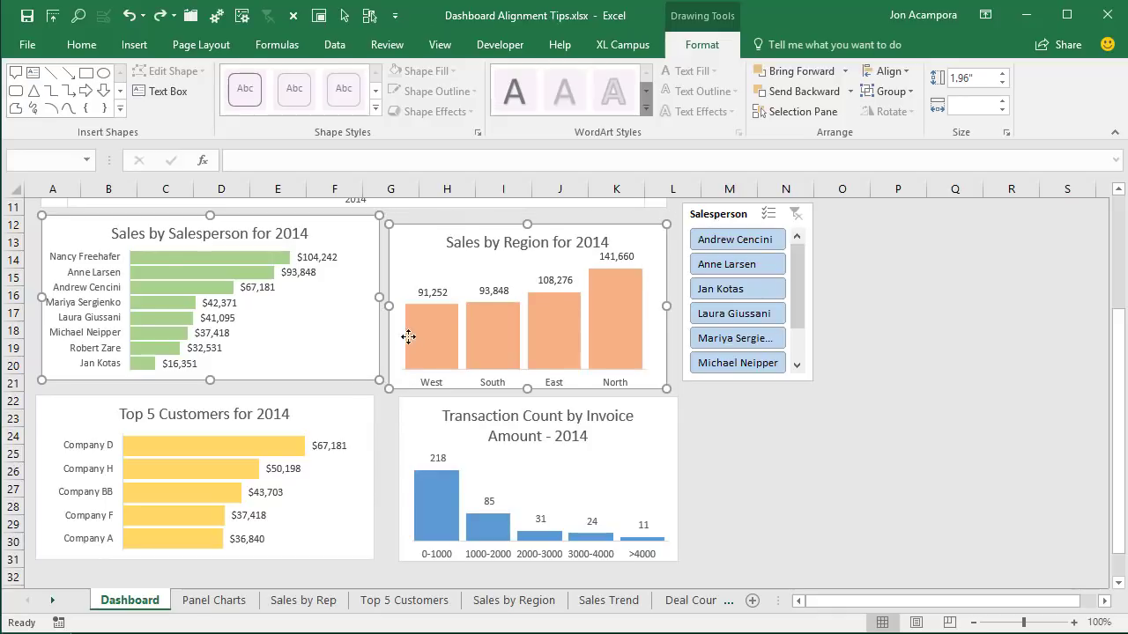
click(444, 219)
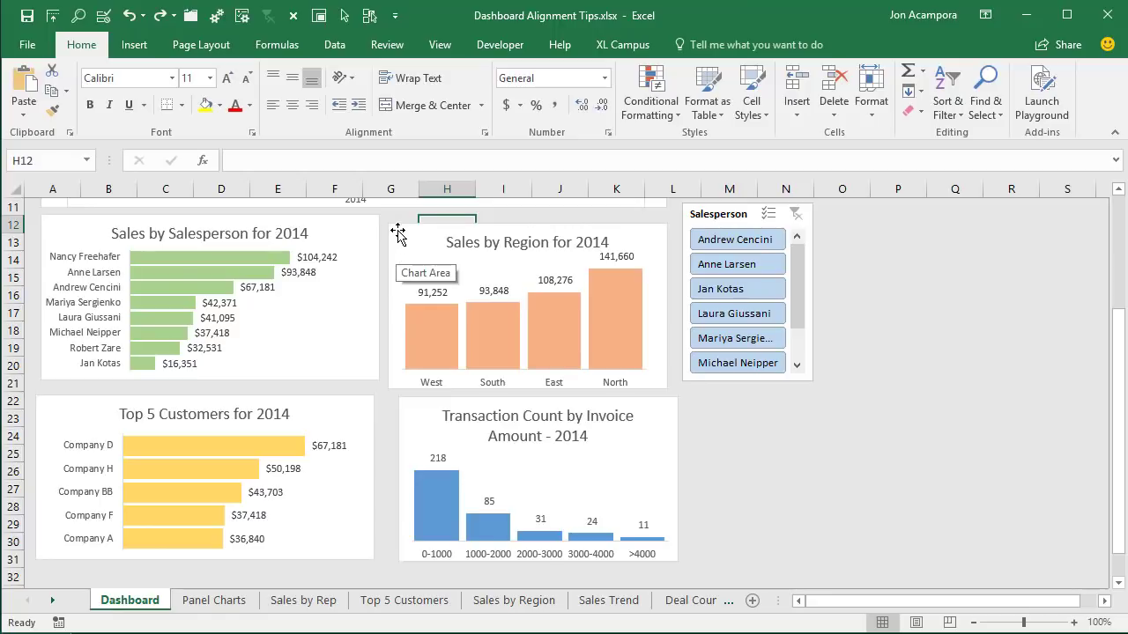
Step: Enable Snap to Shape from the Align menu with the Sales by Region chart selected
click(397, 234)
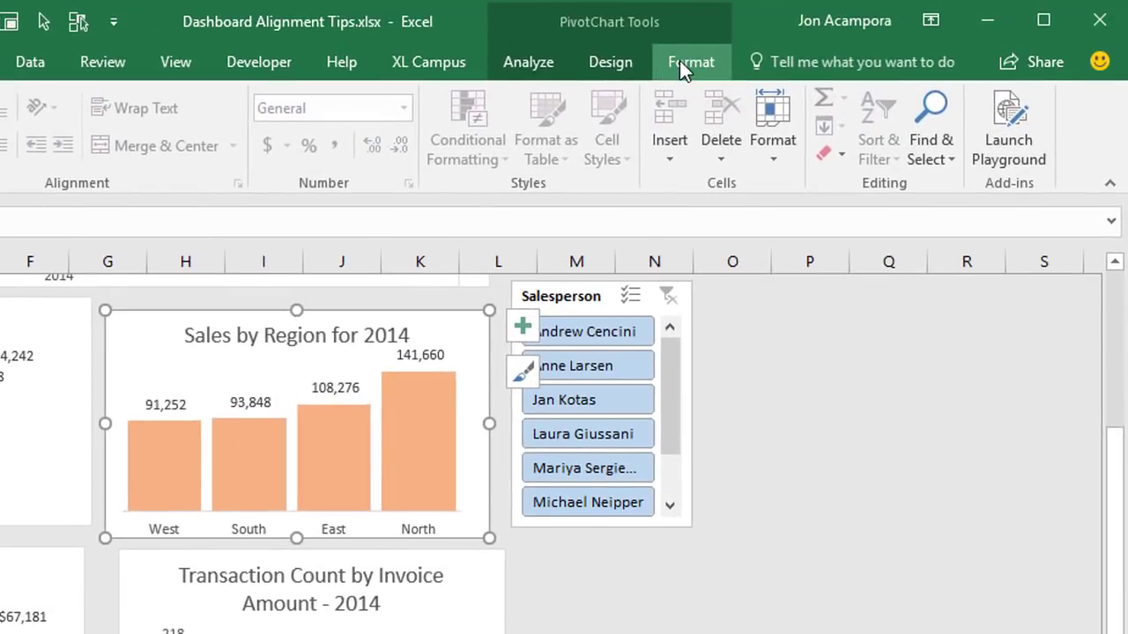
click(679, 62)
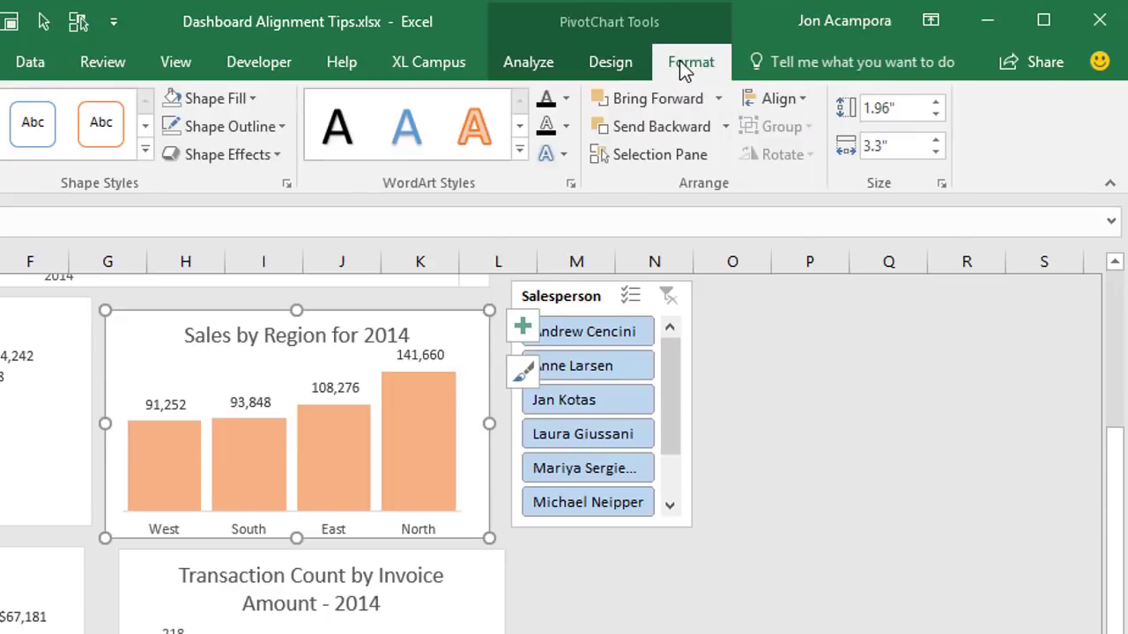
click(782, 98)
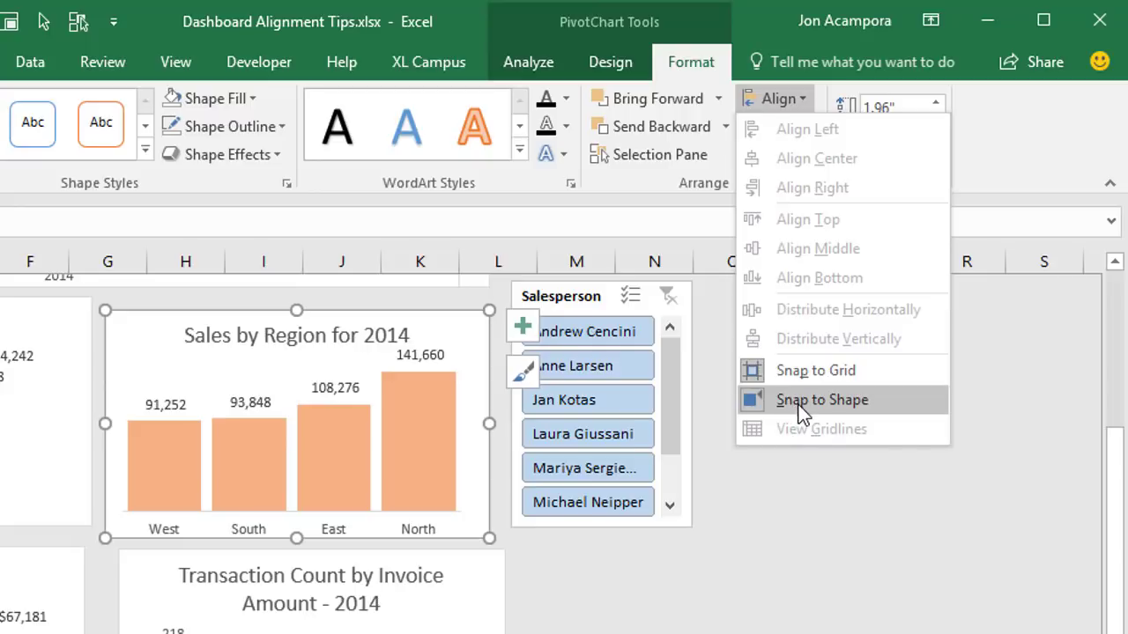
click(474, 542)
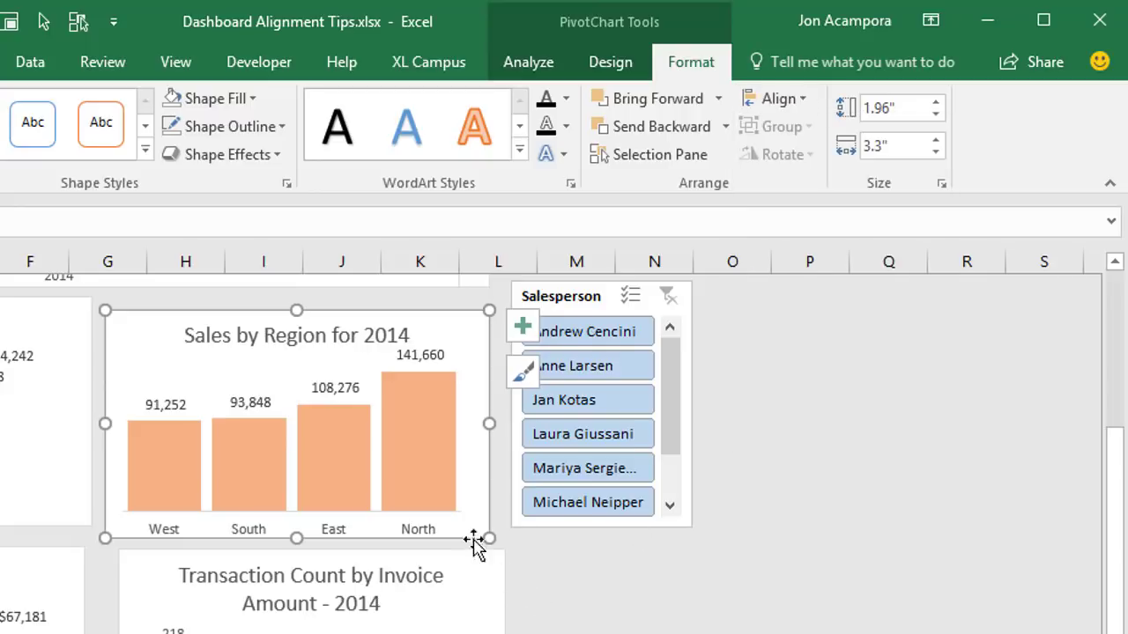
click(181, 324)
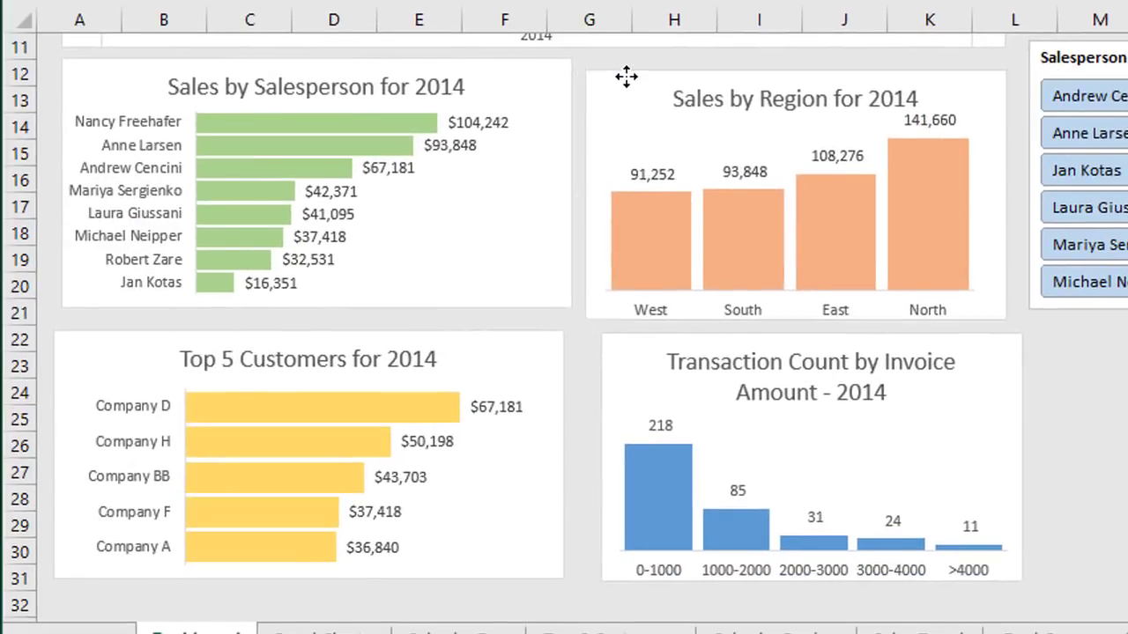
Step: Snap the Sales by Region chart back level with the Sales by Salesperson chart
key(Escape)
key(Escape)
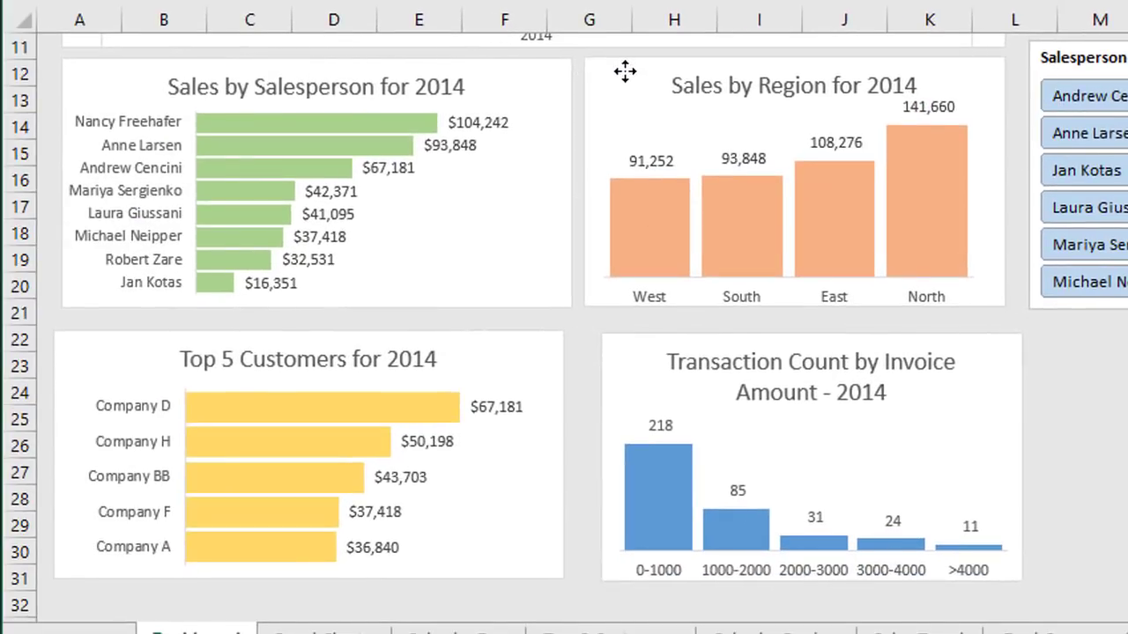
drag(625, 71, 625, 74)
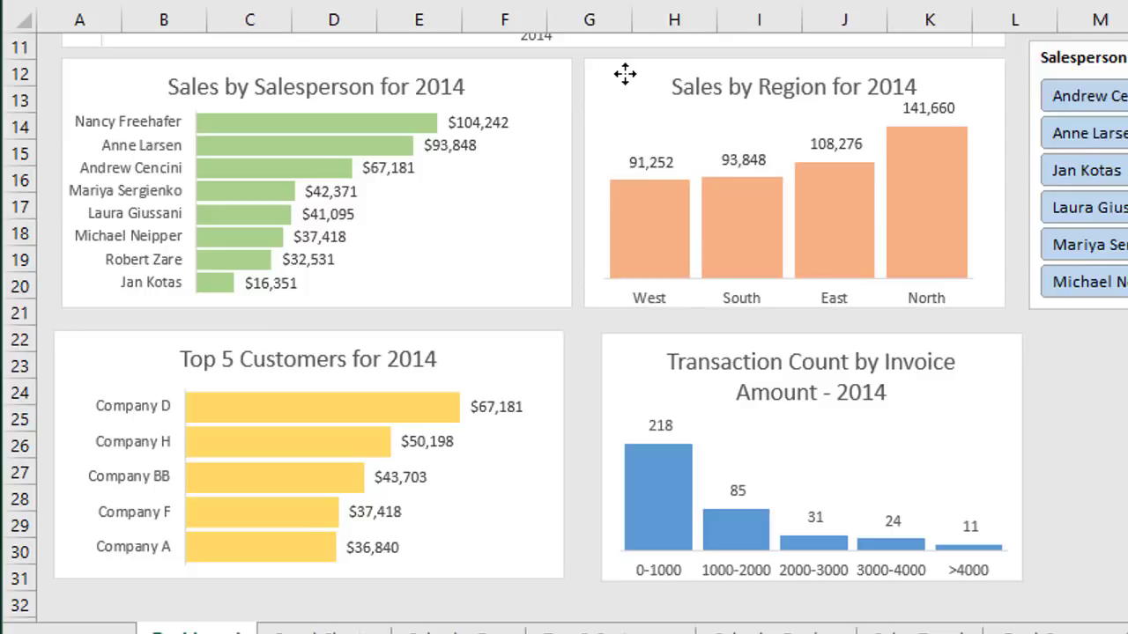
drag(625, 74, 625, 74)
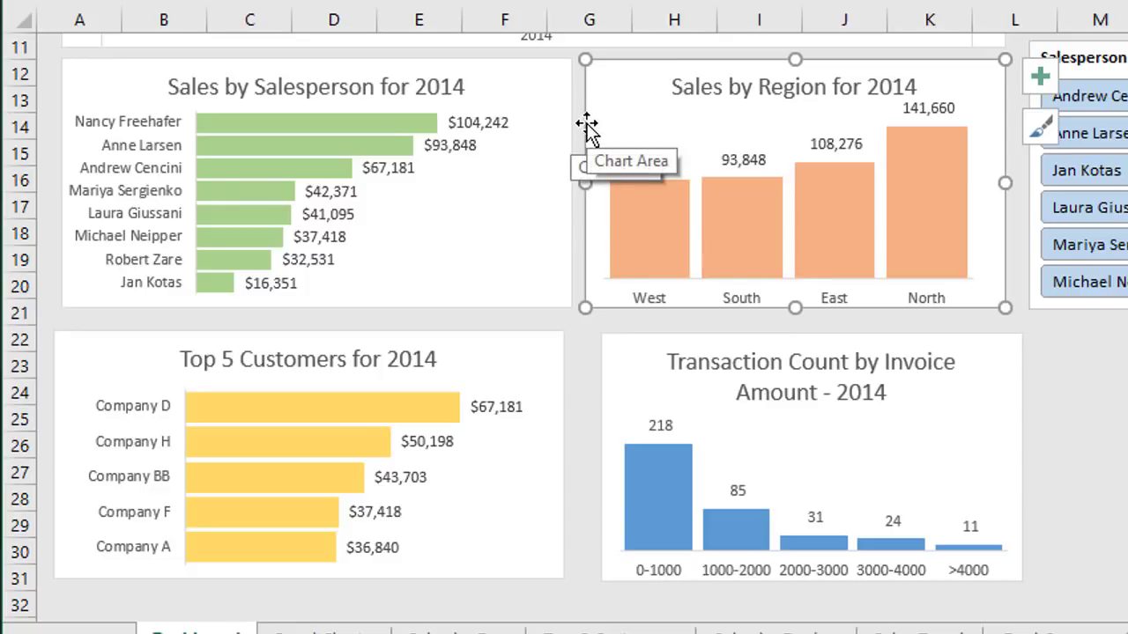
Step: Drag Transaction Count up-left and Top 5 Customers up-right into alignment with the charts above
click(628, 366)
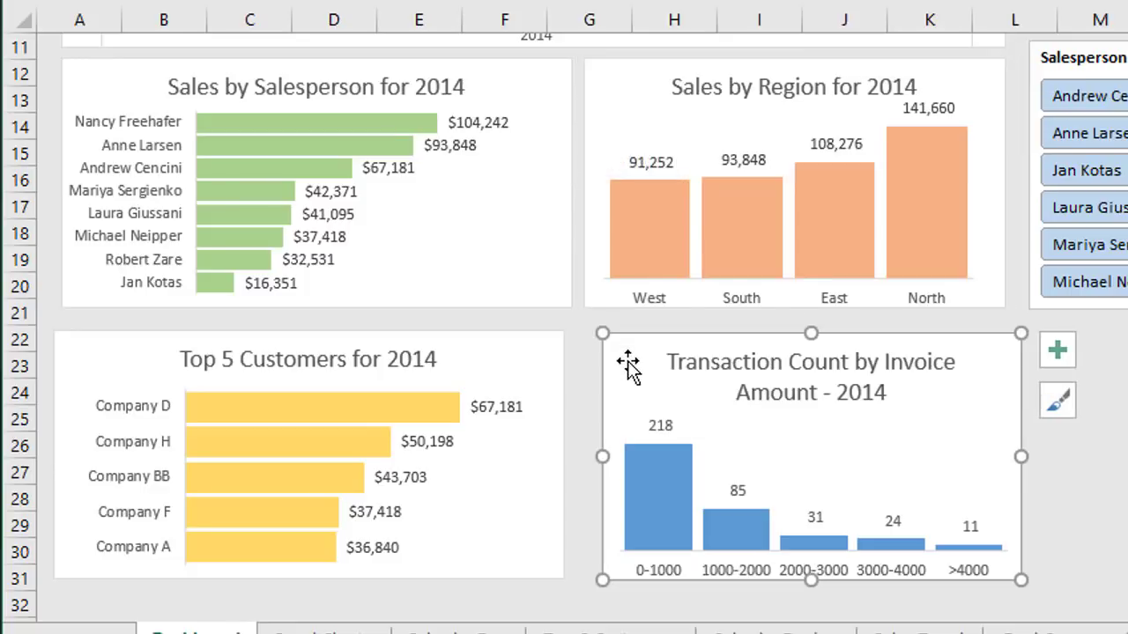
drag(627, 365, 611, 348)
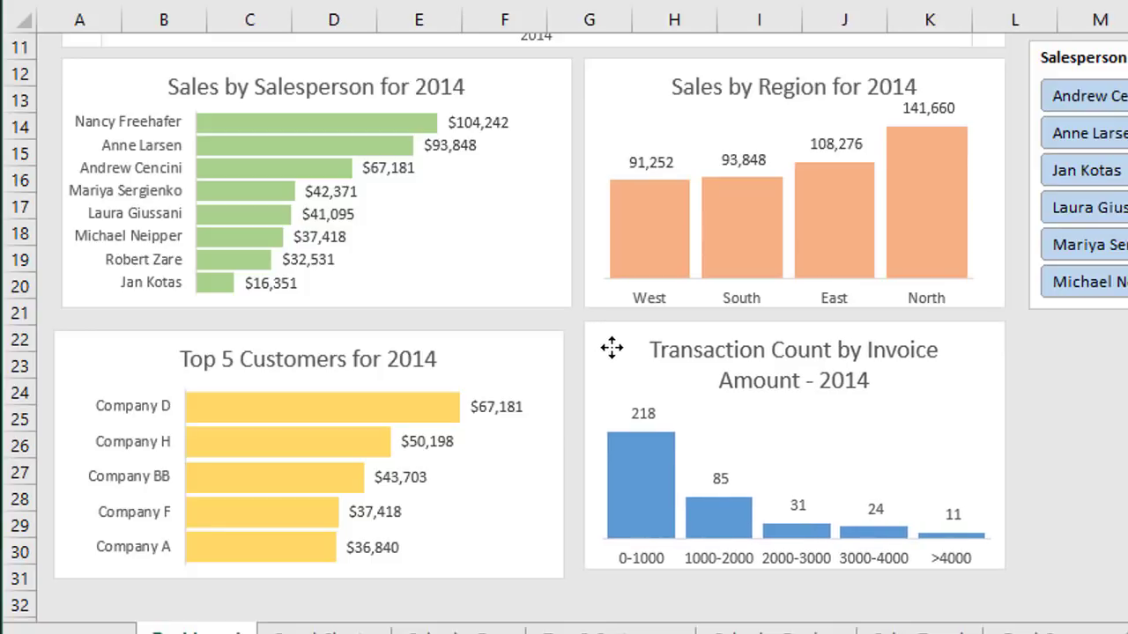
drag(517, 358, 525, 345)
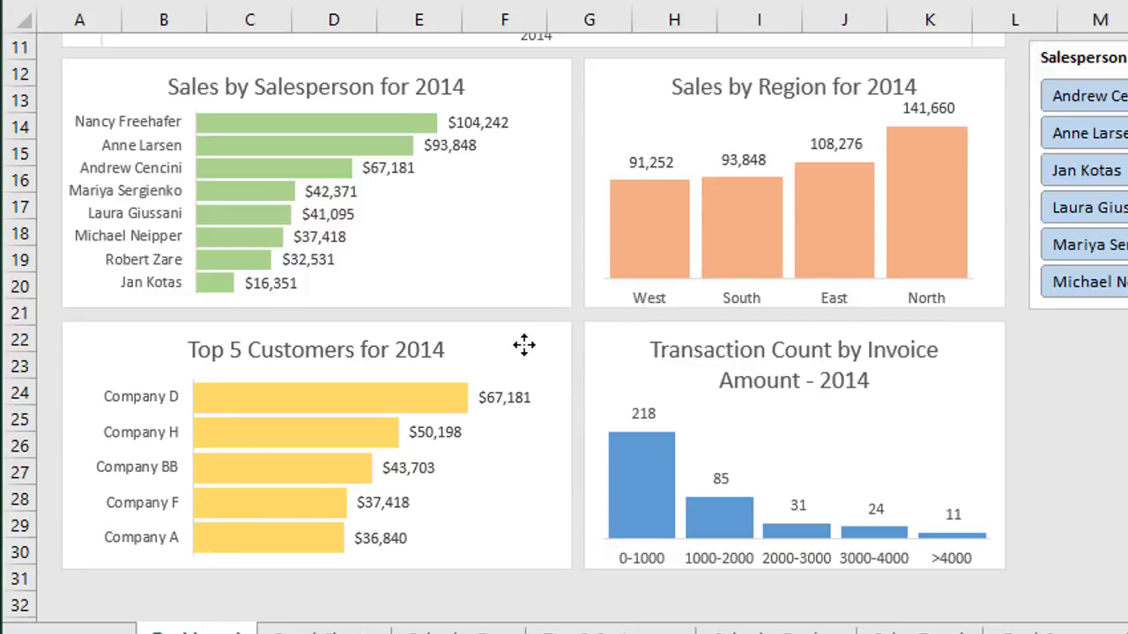
drag(524, 345, 524, 344)
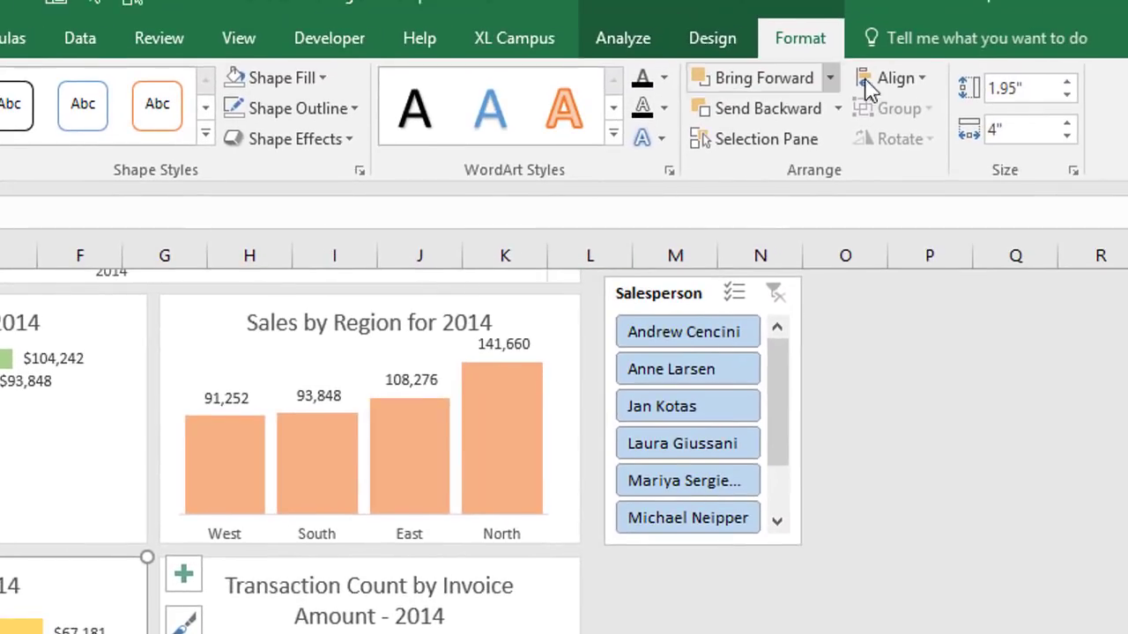
Step: Toggle Snap to Shape, then change the Snap to Grid/Snap to Shape setting in the Align menu
click(906, 87)
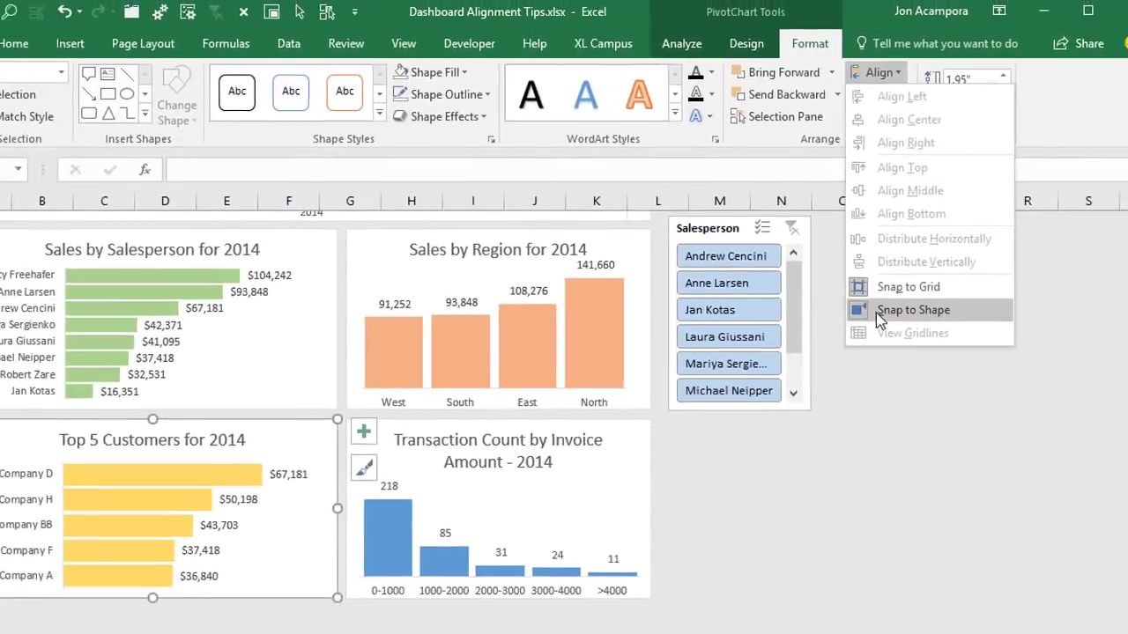
click(881, 311)
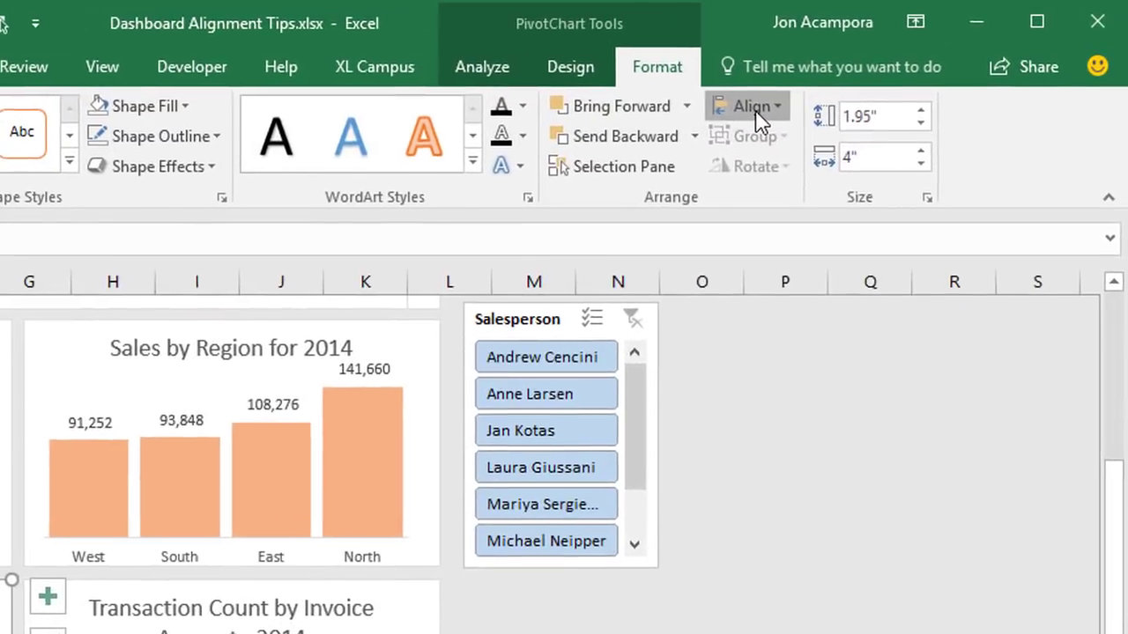
click(751, 107)
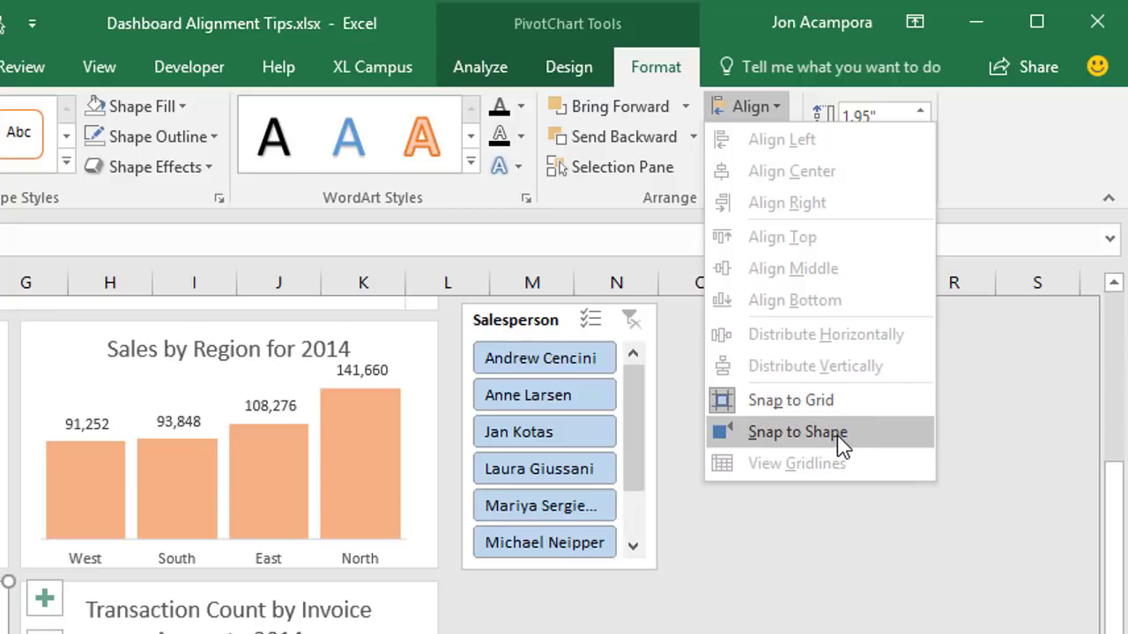
click(806, 401)
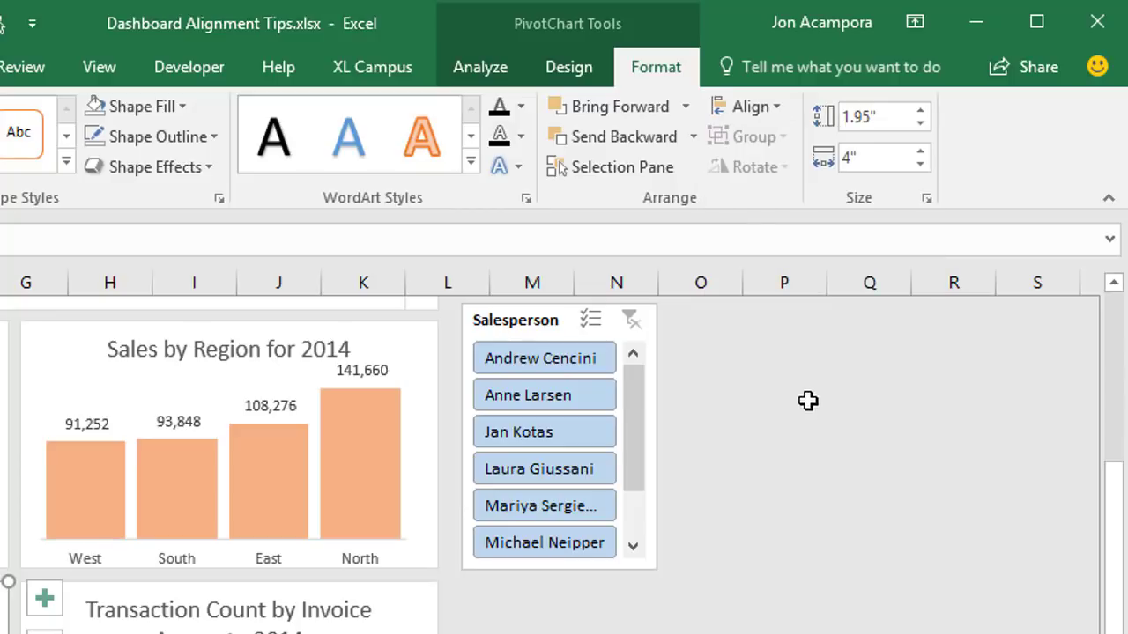
Step: Toggle Snap to Shape, then Snap to Grid, then Snap to Shape again, so charts snap to shape edges
click(758, 111)
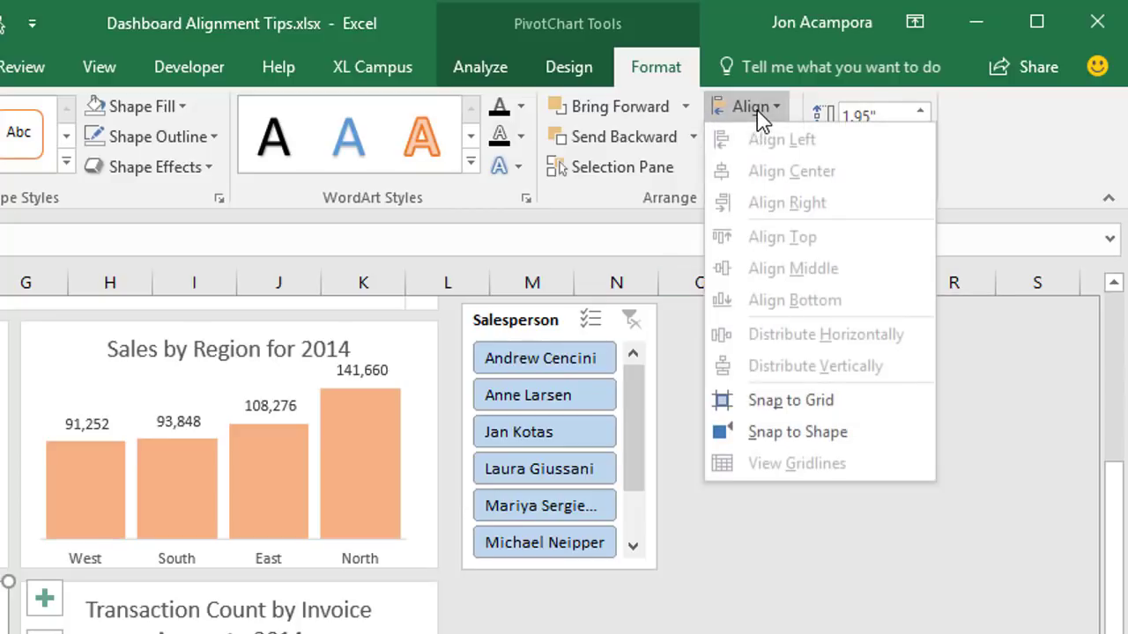
click(828, 436)
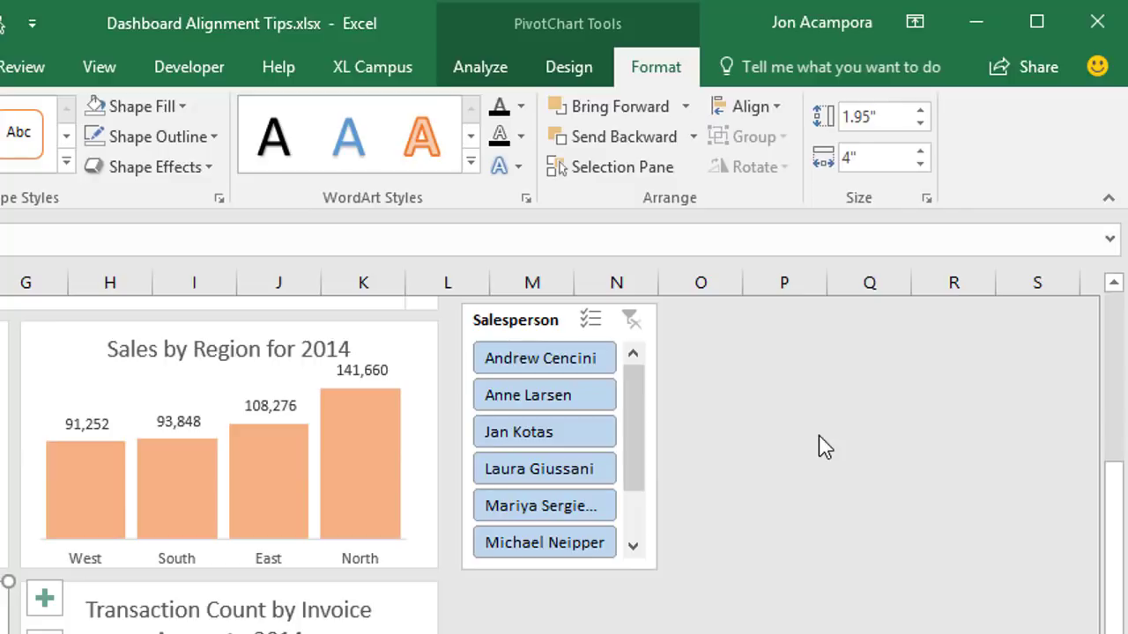
click(773, 113)
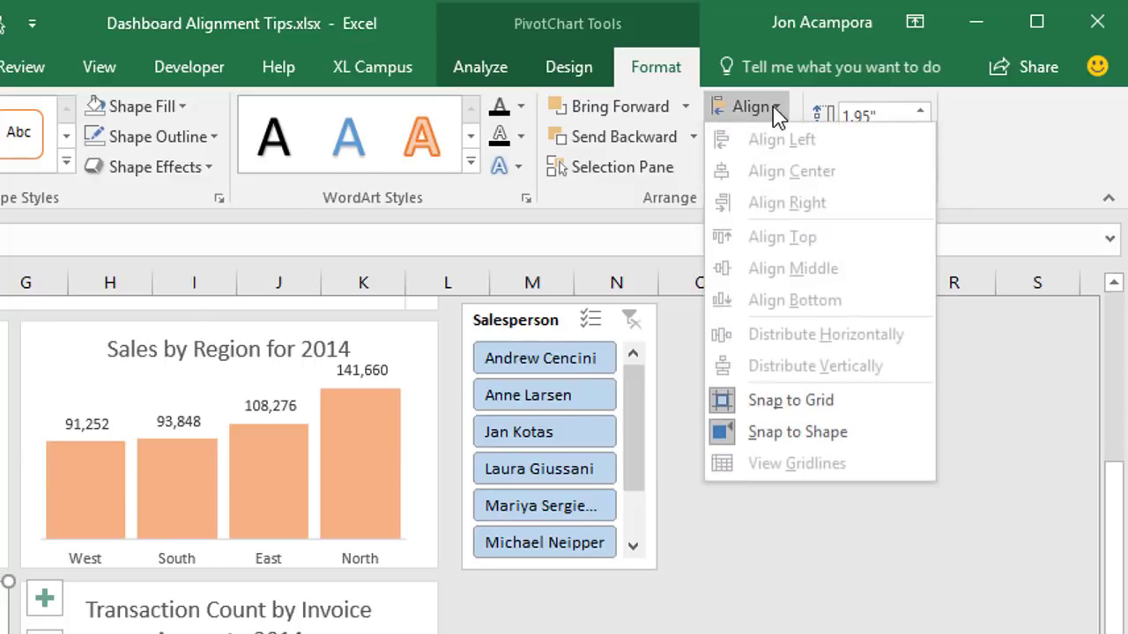
click(783, 400)
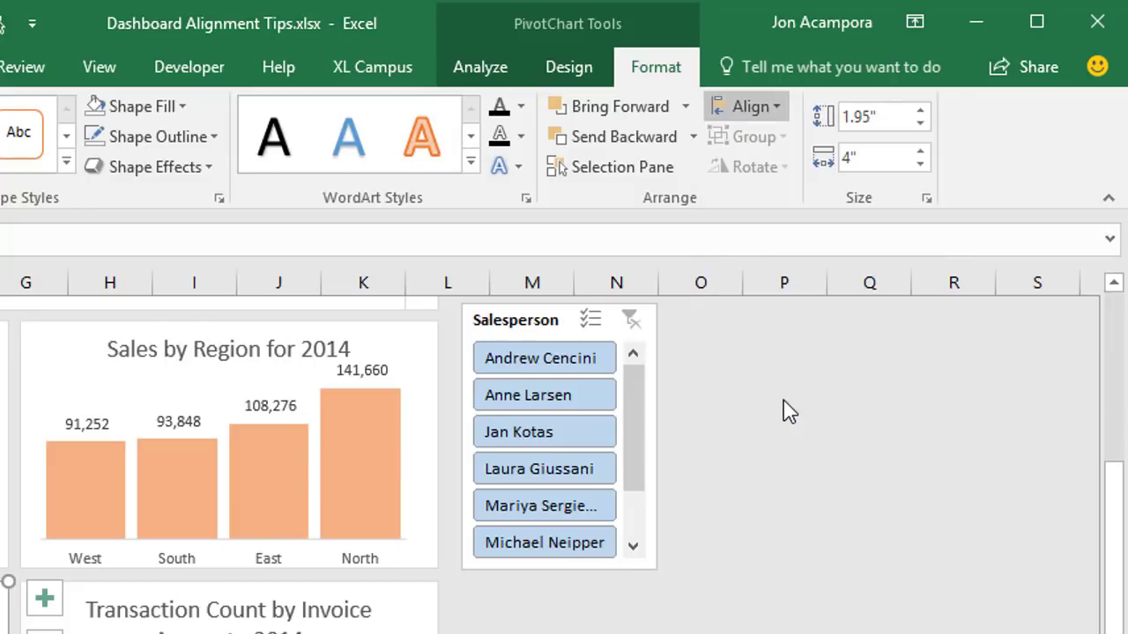
click(773, 111)
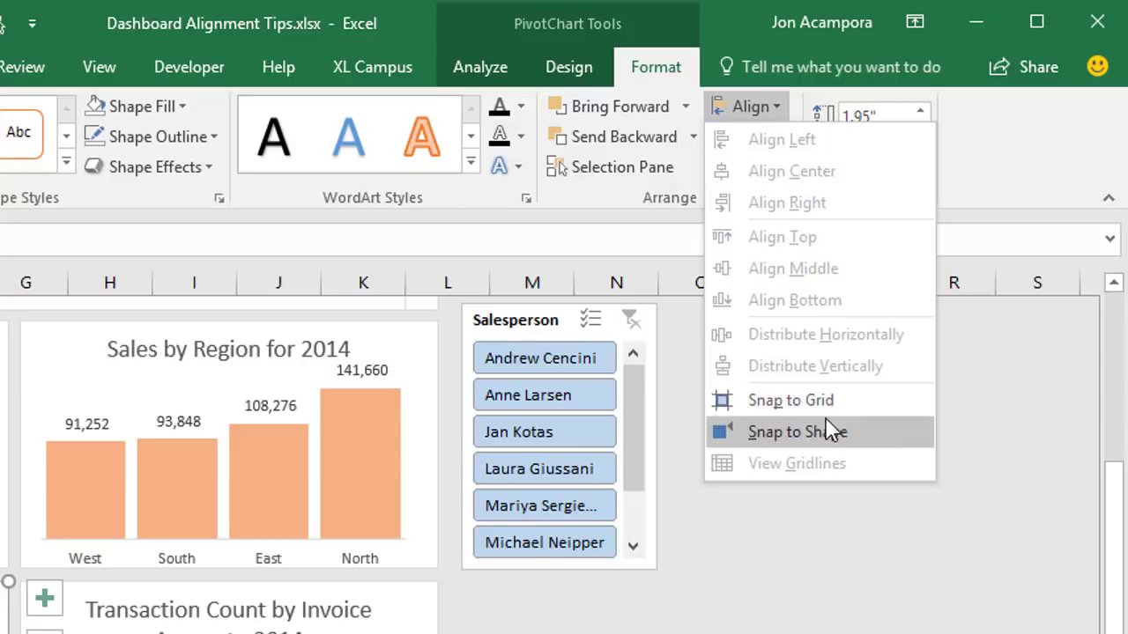
click(798, 434)
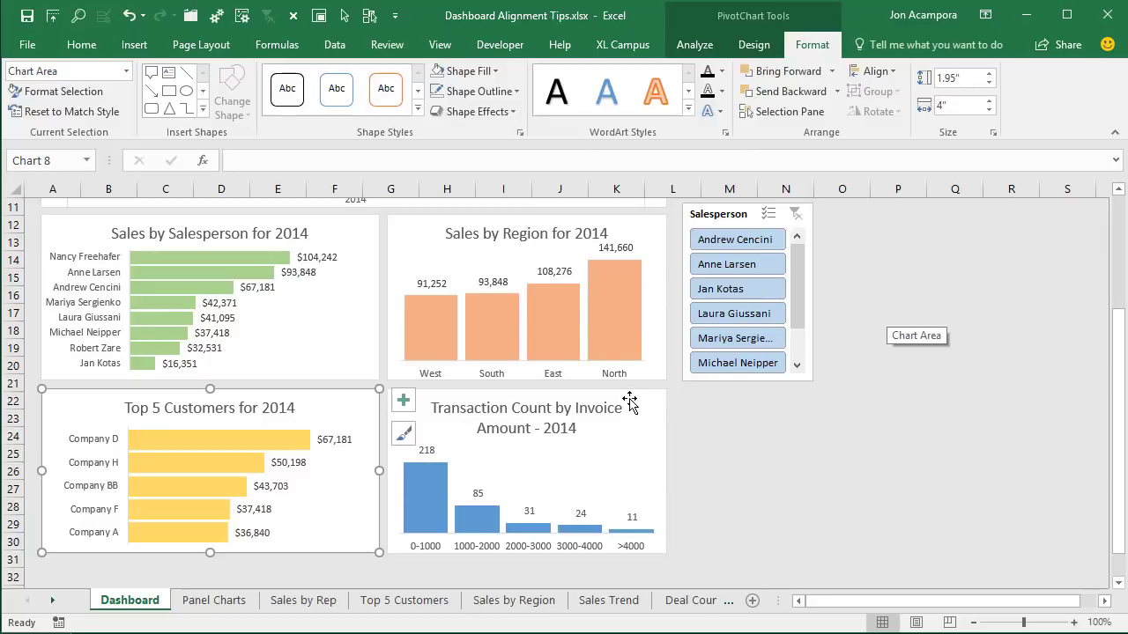
Step: Nudge the Transaction Count chart right and down, then Alt-drag it back up-left into alignment
mouse_move(628, 397)
mouse_down()
mouse_move(647, 429)
mouse_move(640, 398)
mouse_move(628, 399)
mouse_up()
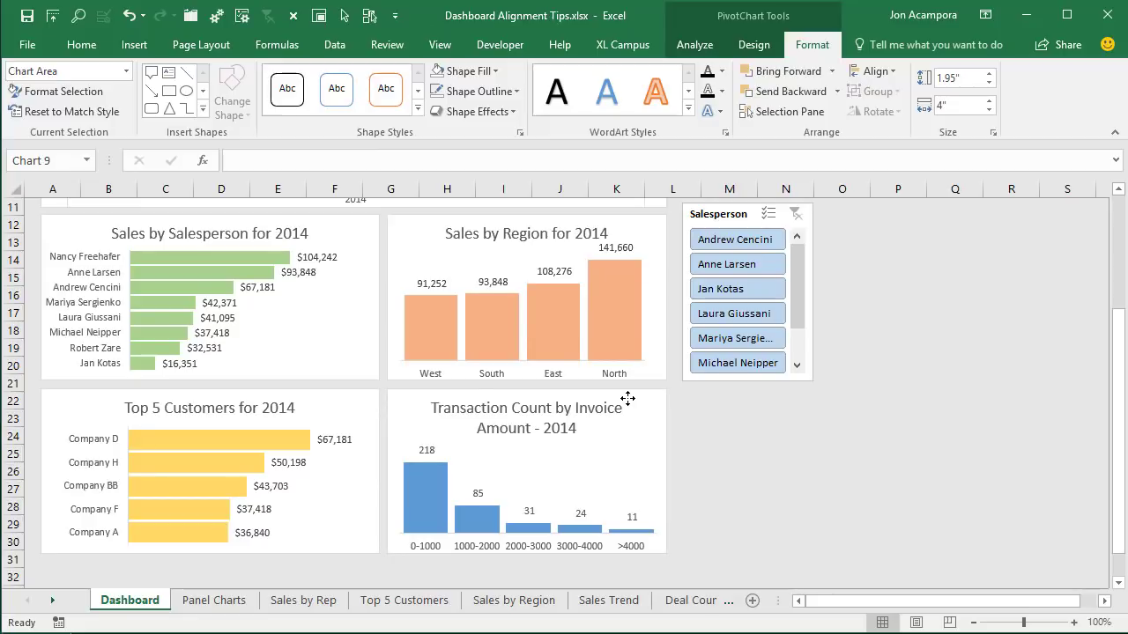
mouse_move(628, 399)
mouse_down()
mouse_move(620, 390)
mouse_move(664, 385)
mouse_move(624, 393)
mouse_move(639, 398)
mouse_move(625, 406)
mouse_move(625, 390)
mouse_move(637, 398)
mouse_move(626, 396)
mouse_up()
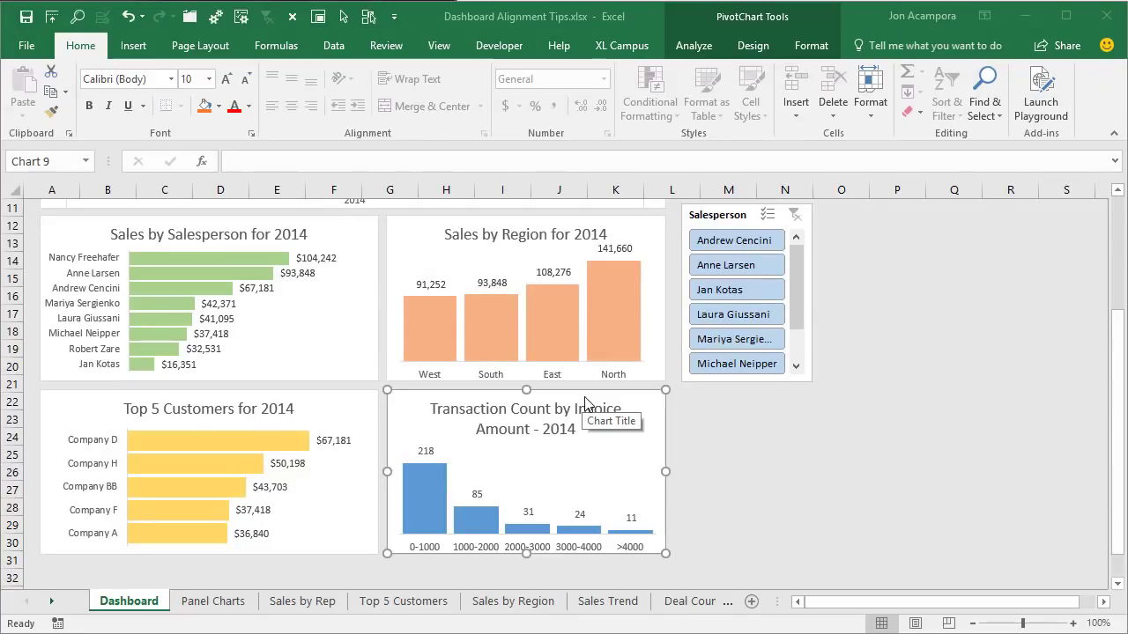
Step: Narrow the 2014 Sales Trend chart to column G, then widen it to Sales by Region's right edge
scroll(580, 411, up, 3)
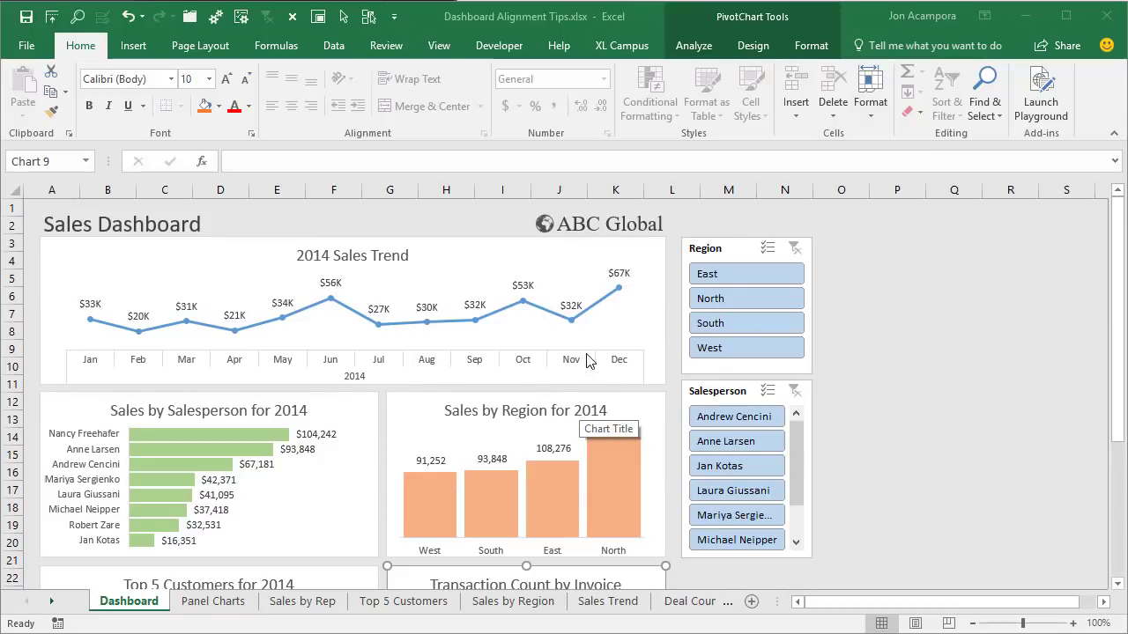
click(647, 310)
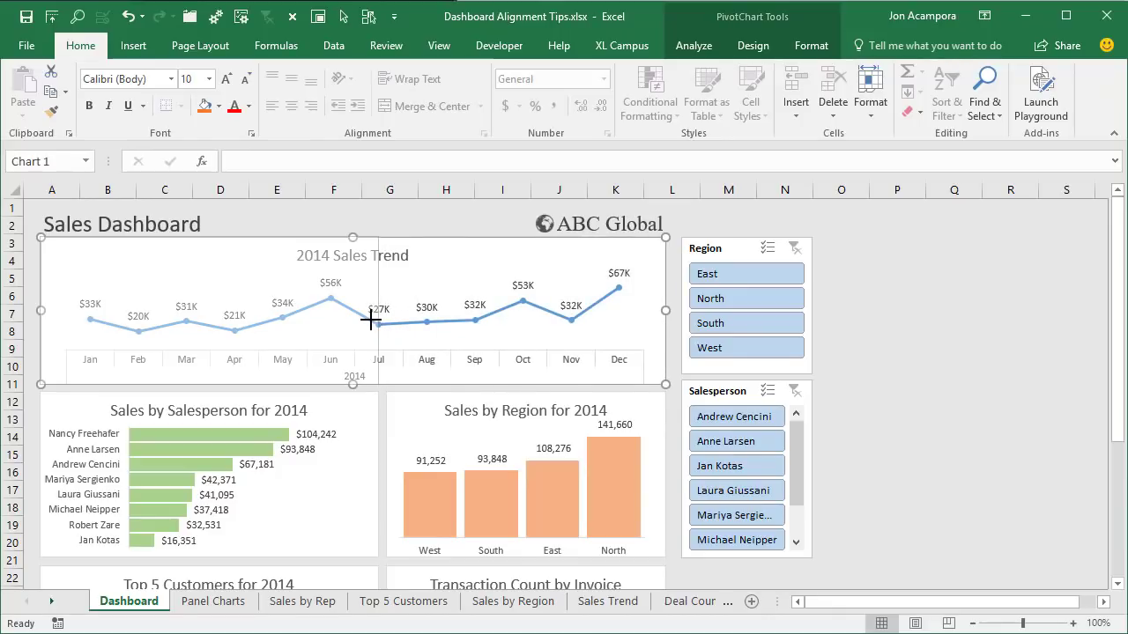
drag(424, 319, 379, 309)
drag(379, 309, 379, 310)
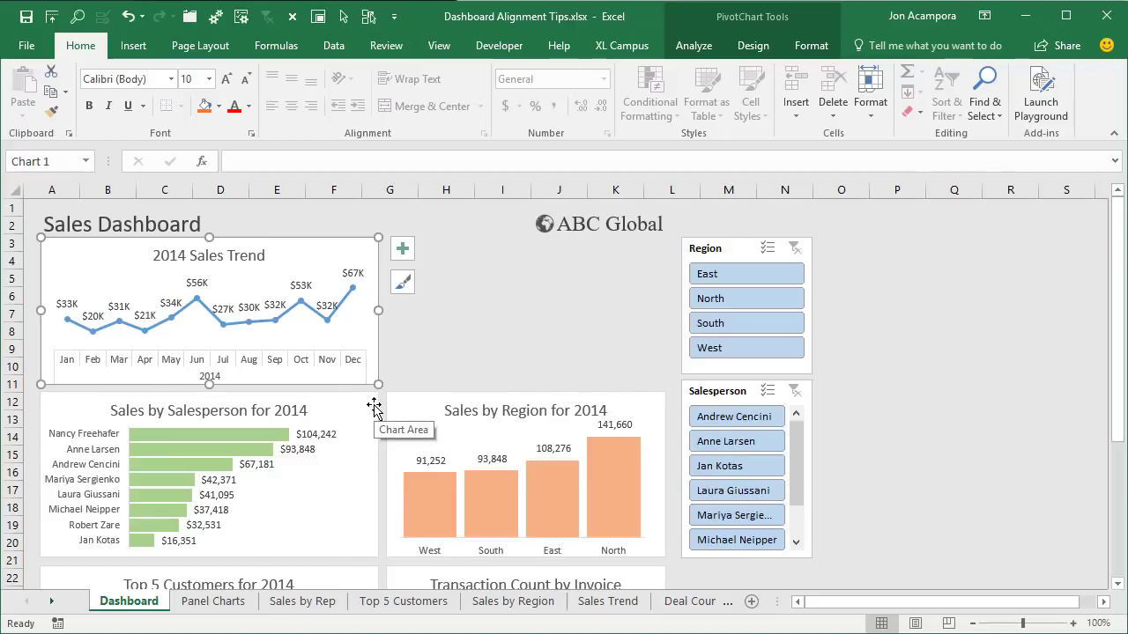
drag(378, 310, 661, 302)
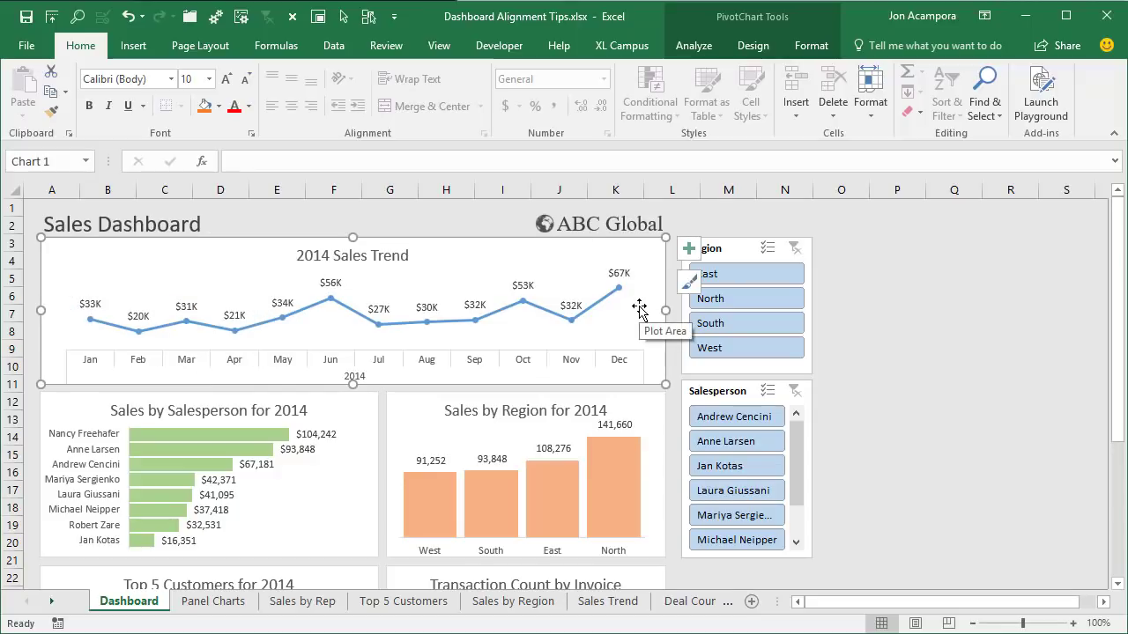